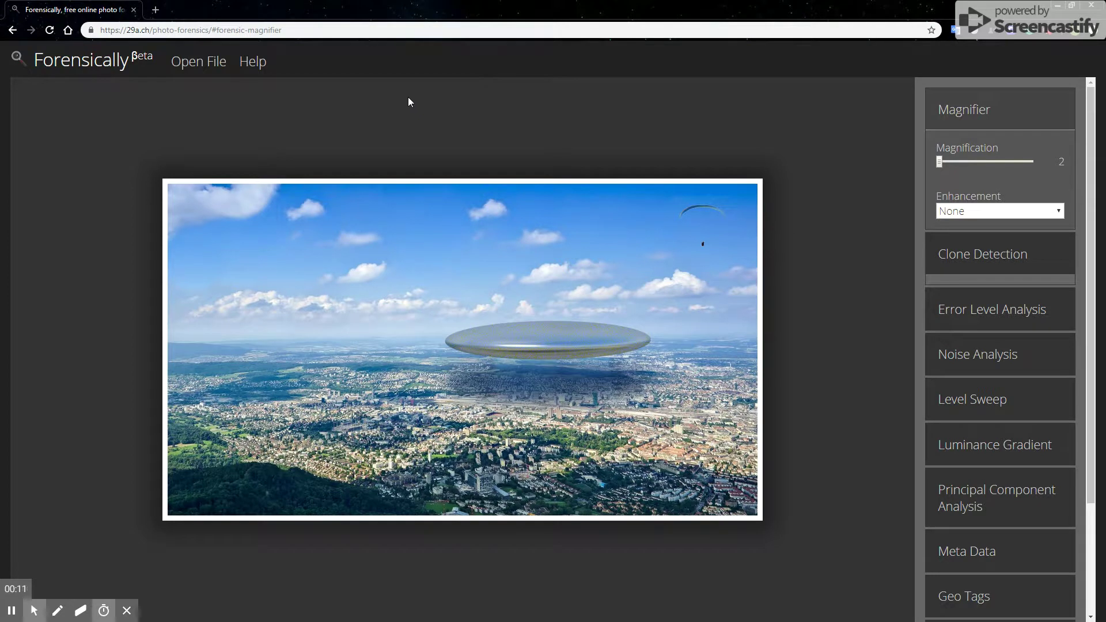
left_click_drag(322, 31, 101, 33)
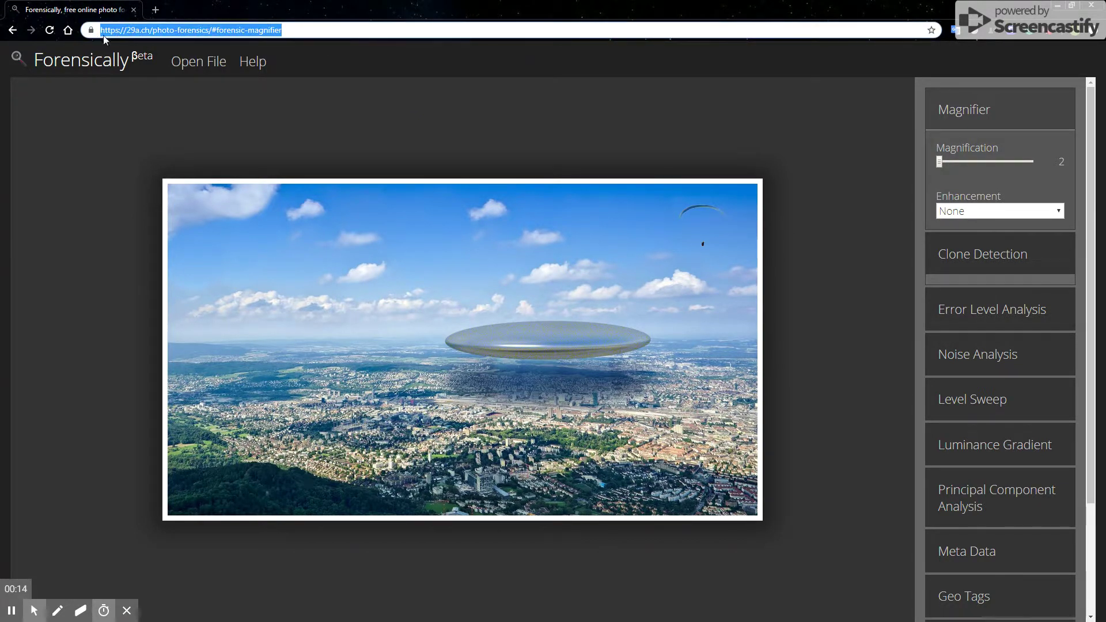
left_click(340, 109)
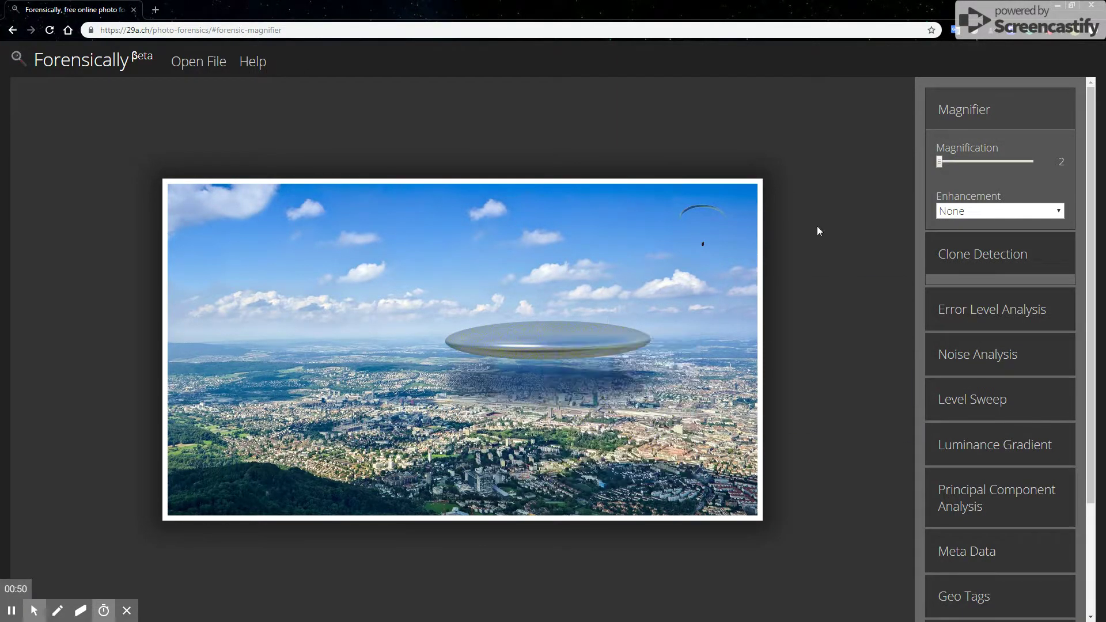
Run Clone Detection on the flying saucer photo with Minimal Similarity set to 0.26.
left_click_drag(939, 161, 918, 154)
left_click(933, 266)
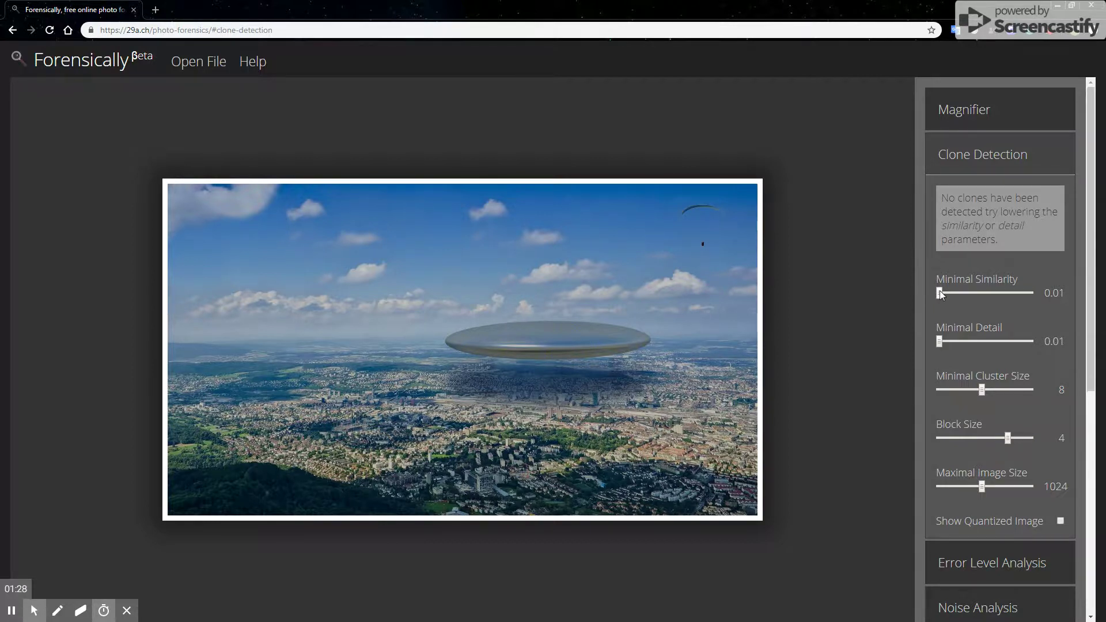
left_click_drag(939, 292, 962, 288)
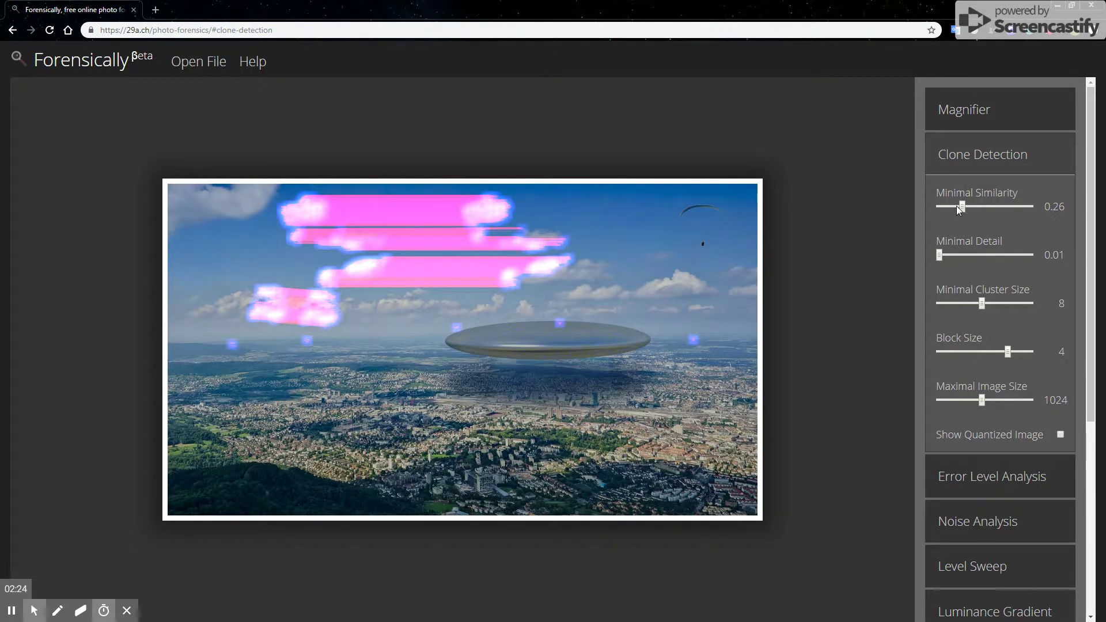
Load the duck photo for Clone Detection and set its Minimal Similarity to 0.07.
left_click_drag(959, 206, 464, 340)
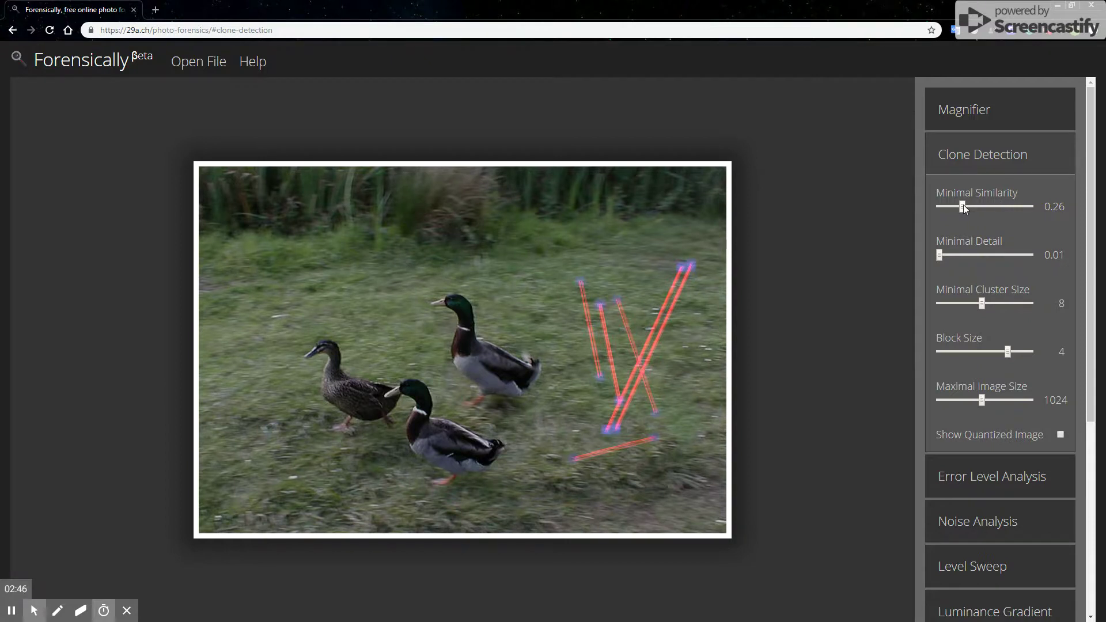
left_click_drag(964, 208, 946, 208)
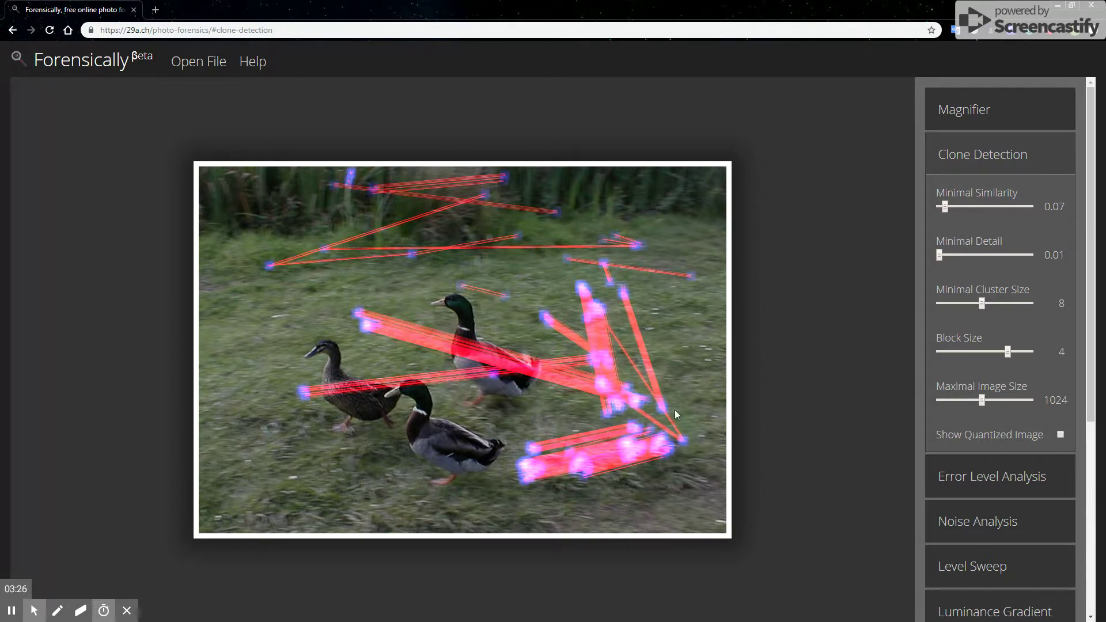
Reload the page to restore the saucer photo and run Error Level Analysis with JPEG Quality 100.
left_click(51, 30)
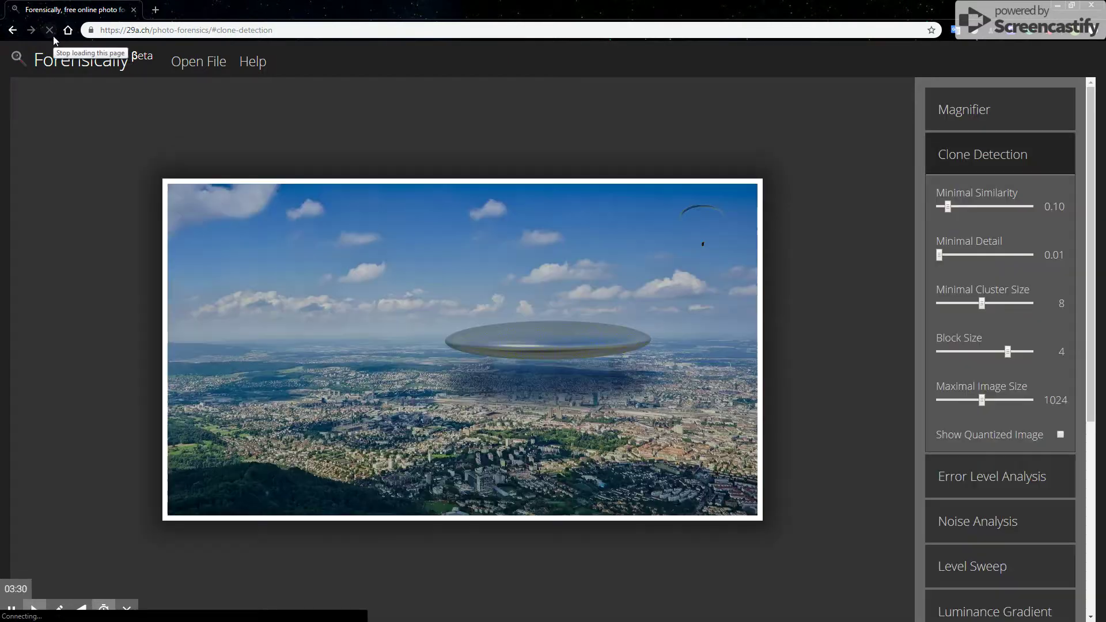
left_click(979, 469)
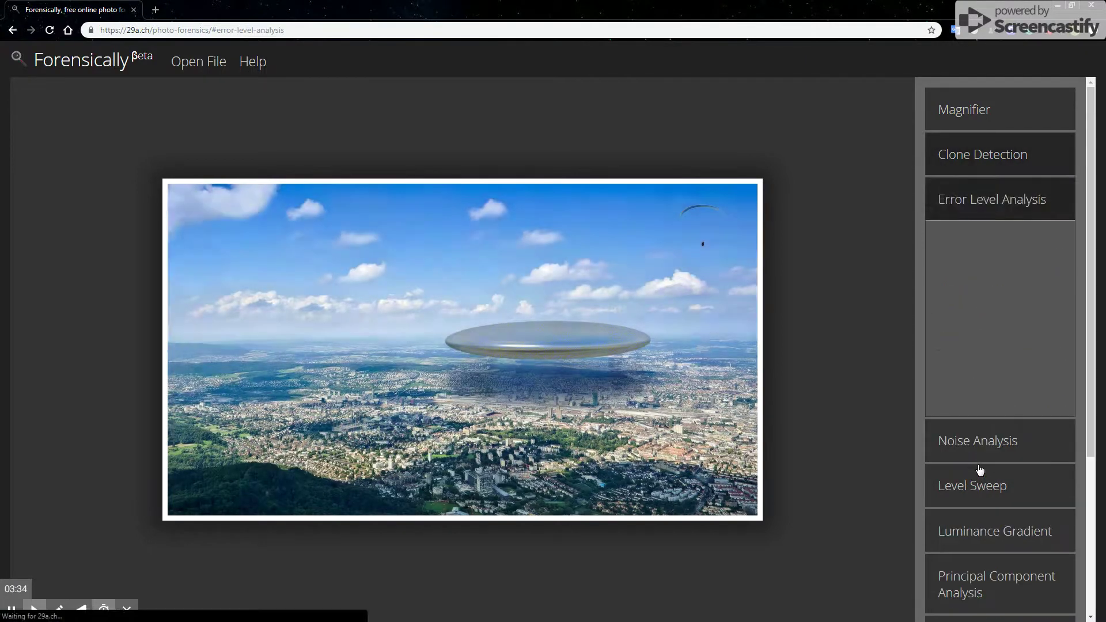
left_click_drag(1017, 252, 1030, 252)
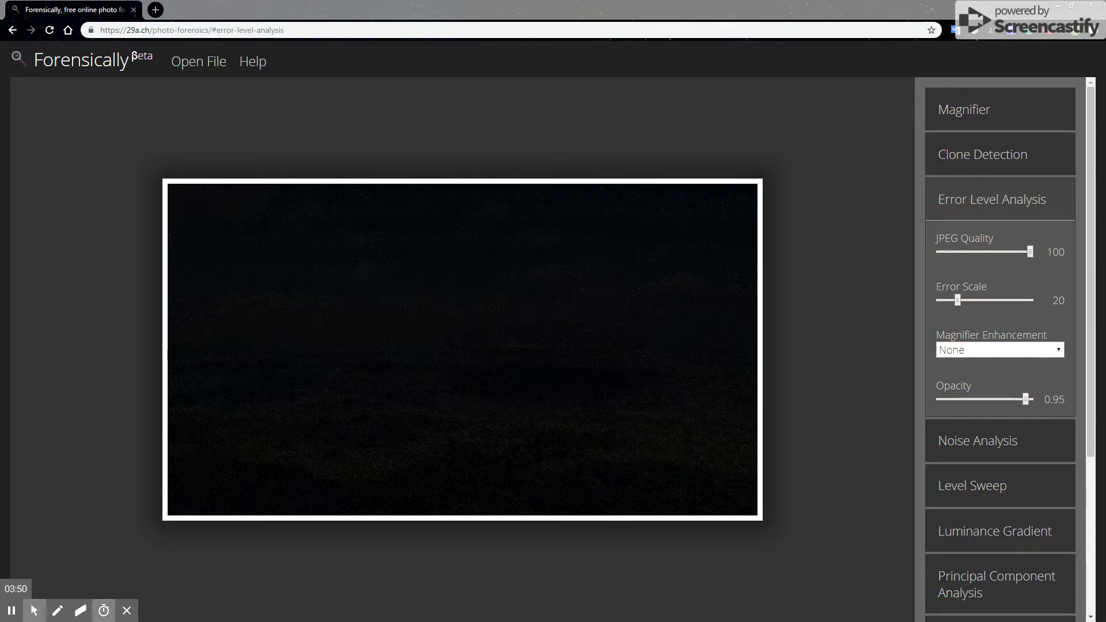
left_click(515, 263)
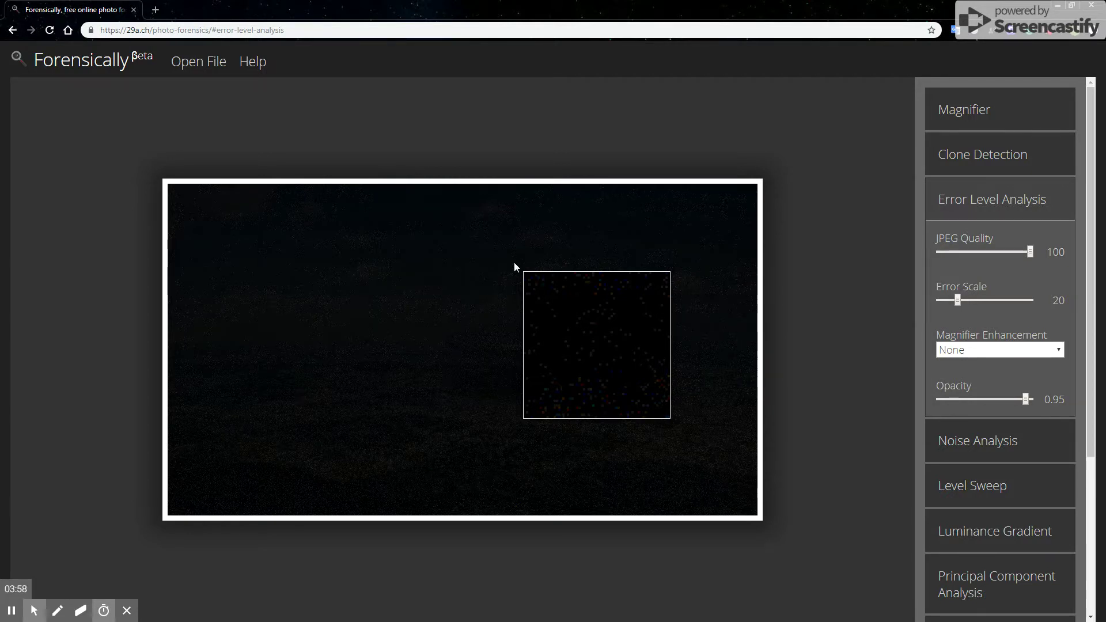
Compare the saucer photo's error levels at JPEG Quality 99 and at 90, leaving it at 90.
left_click(1028, 251)
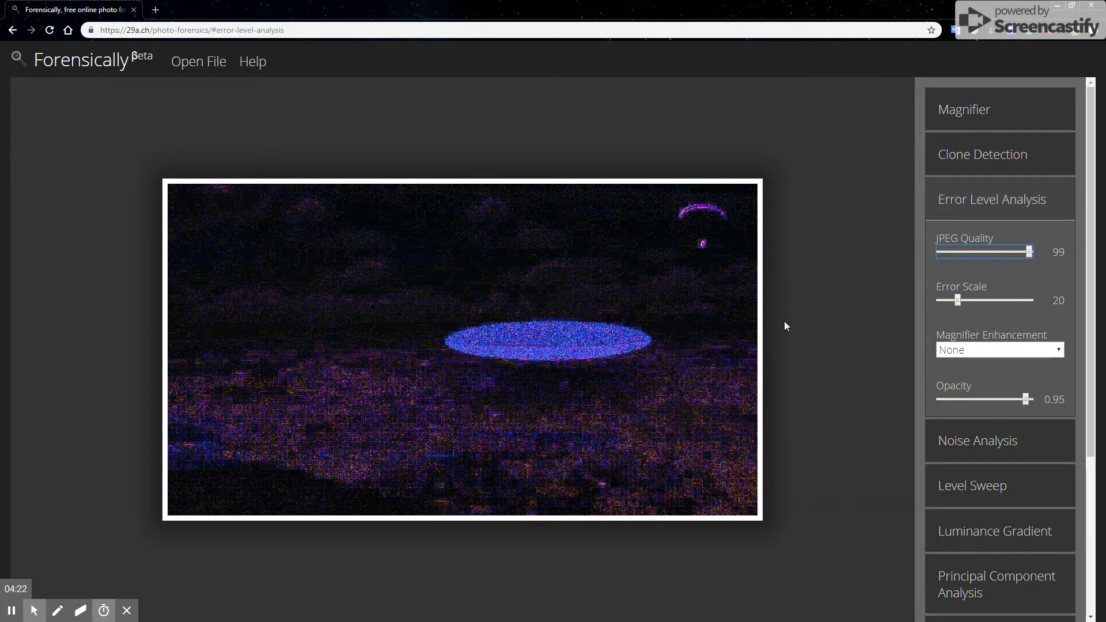
left_click(1011, 251)
left_click_drag(1010, 252, 1020, 254)
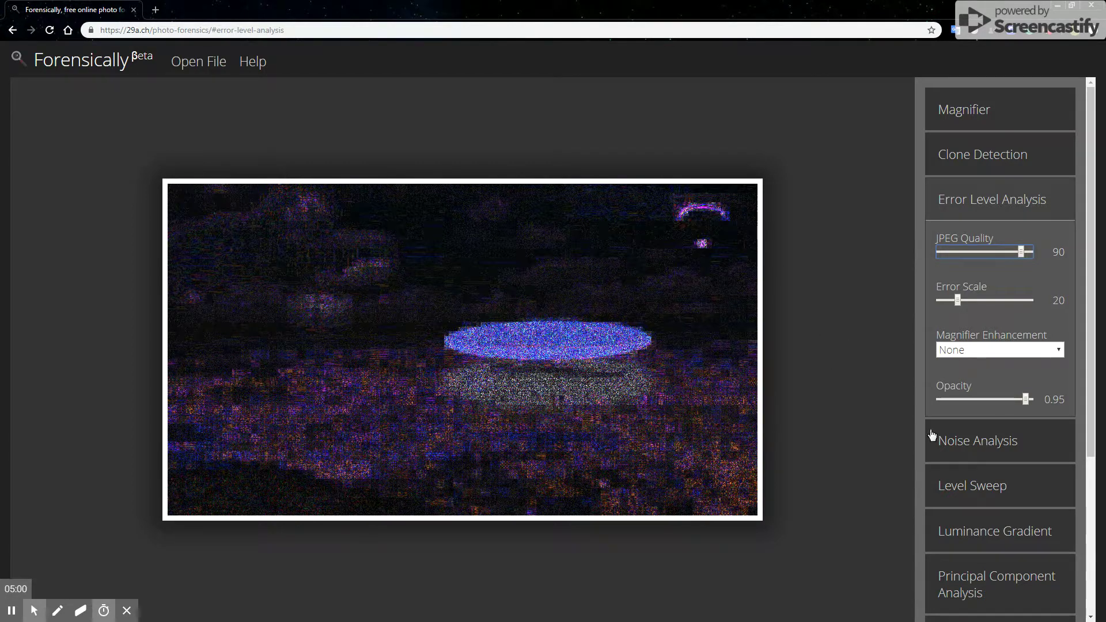
Run Noise Analysis on the saucer photo and set Noise Amplitude to 59.
left_click(948, 451)
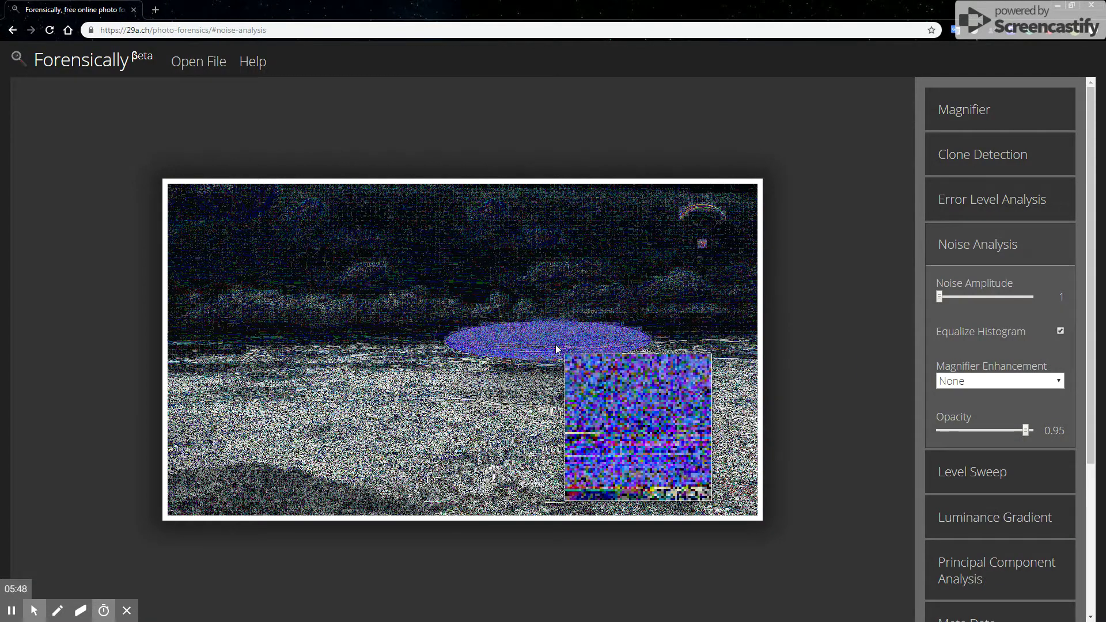
left_click_drag(948, 293, 993, 295)
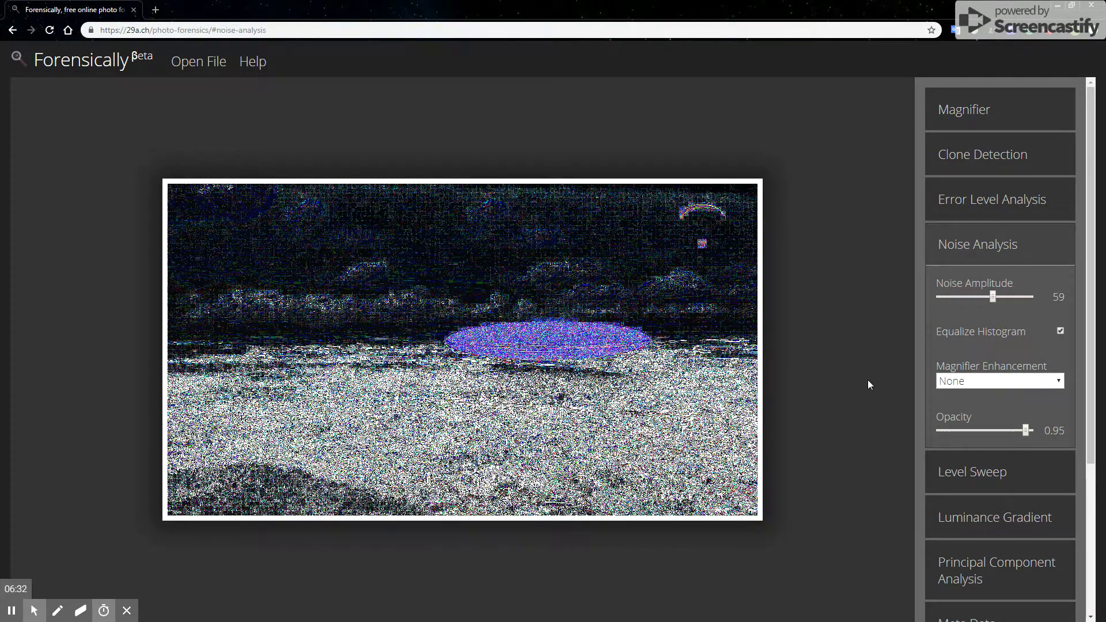
Show the photo's metadata and highlight the Software entry to check which program processed it.
left_click_drag(1094, 327, 1071, 490)
left_click(980, 408)
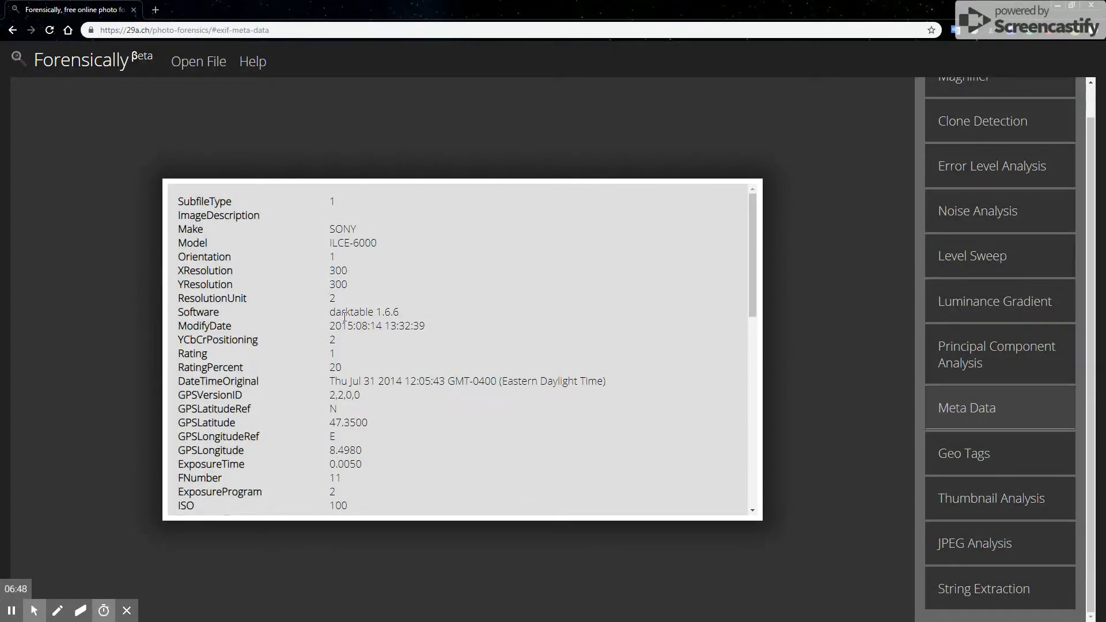
left_click_drag(172, 314, 406, 318)
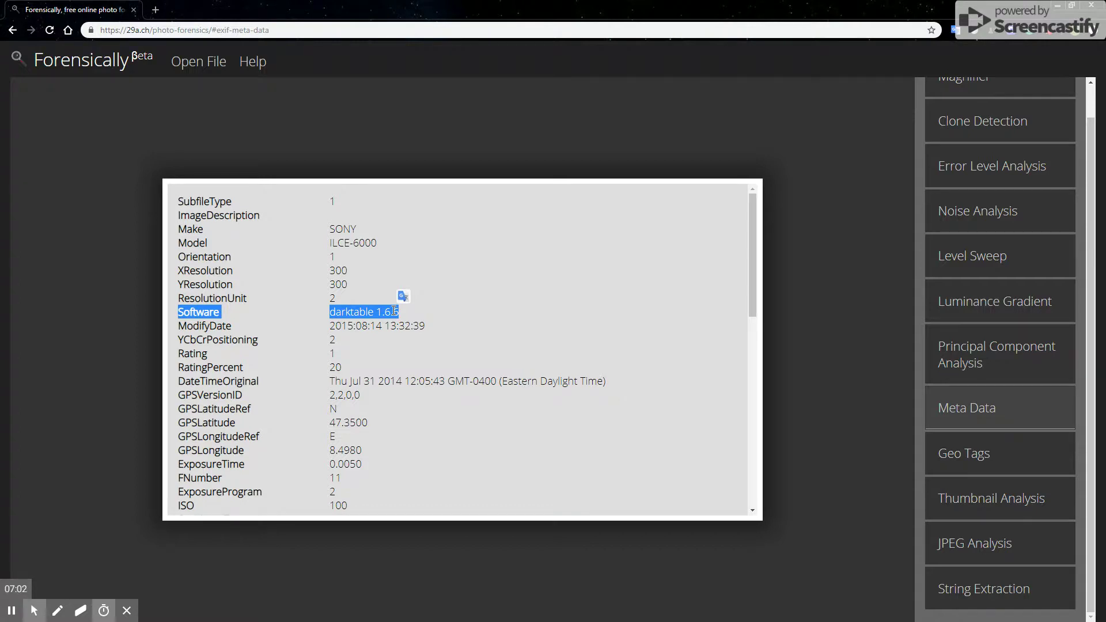
left_click_drag(400, 312, 284, 320)
left_click_drag(342, 352, 525, 349)
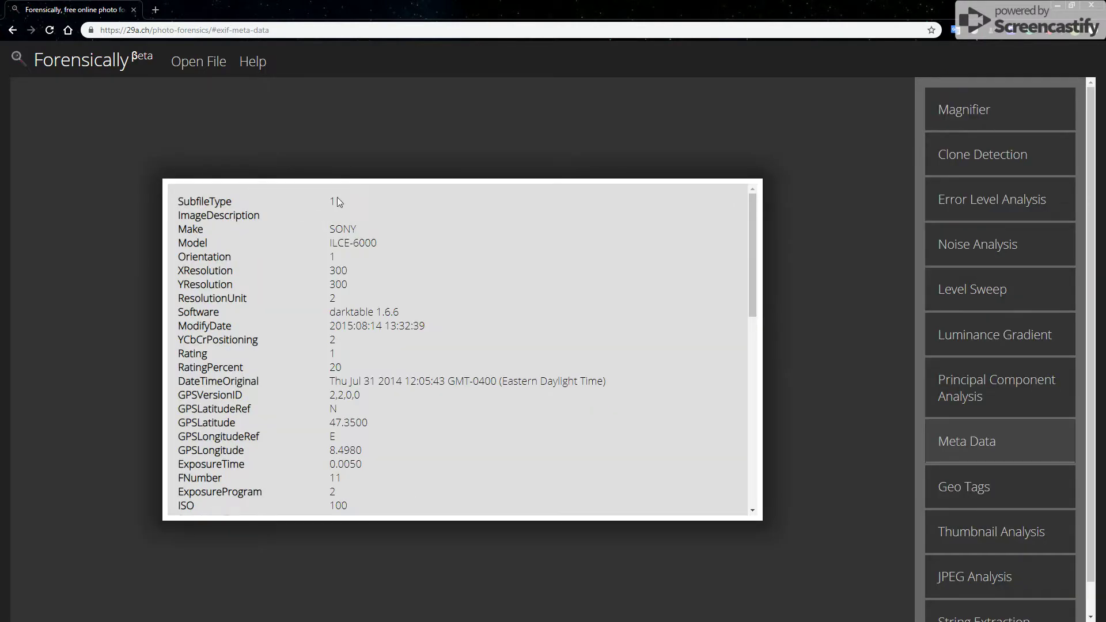
Highlight the DateTimeOriginal entry and the ModifyDate value in the metadata to compare the capture and modification dates.
scroll(557, 406, "down", 1)
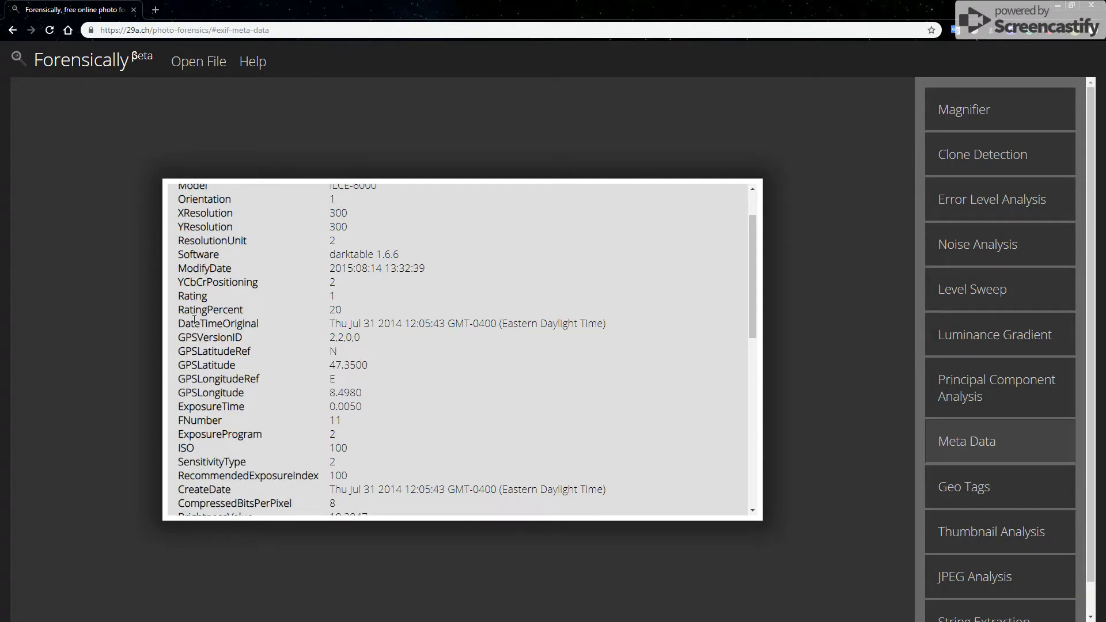
left_click_drag(182, 323, 605, 322)
left_click(586, 326)
left_click_drag(429, 271, 330, 271)
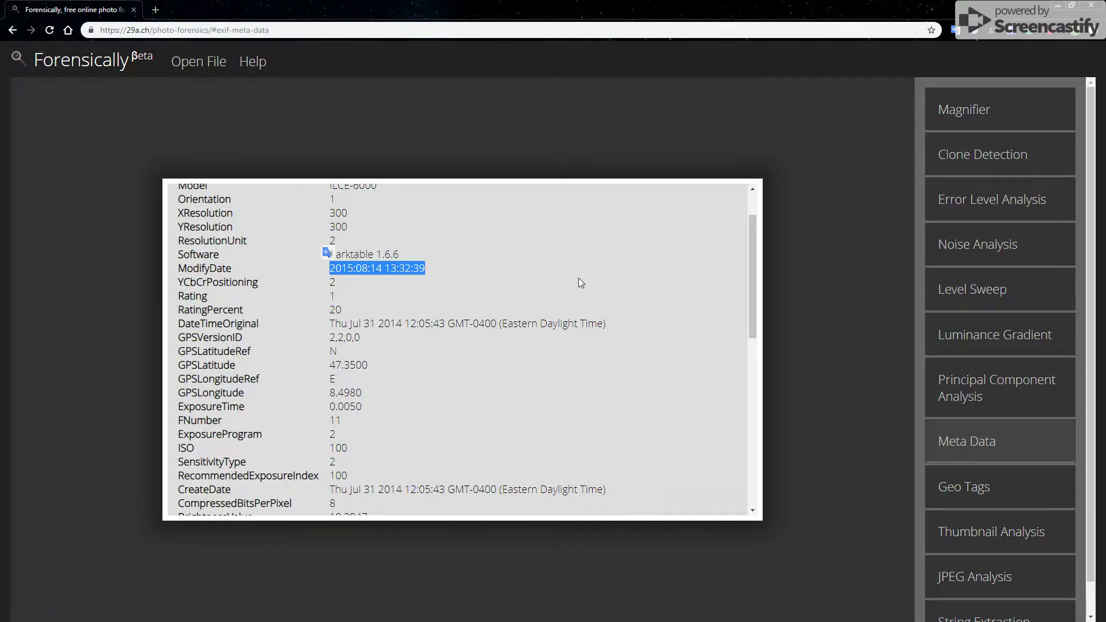
Examine the remaining camera and exposure metadata down to the embedded thumbnail.
scroll(623, 342, "down", 2)
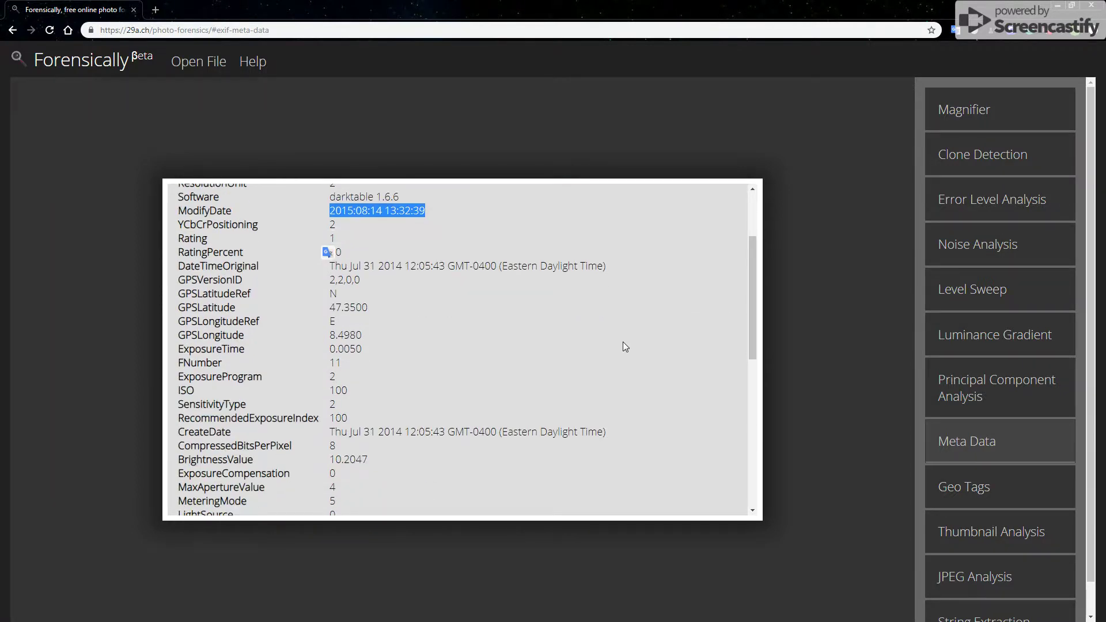
scroll(363, 314, "down", 6)
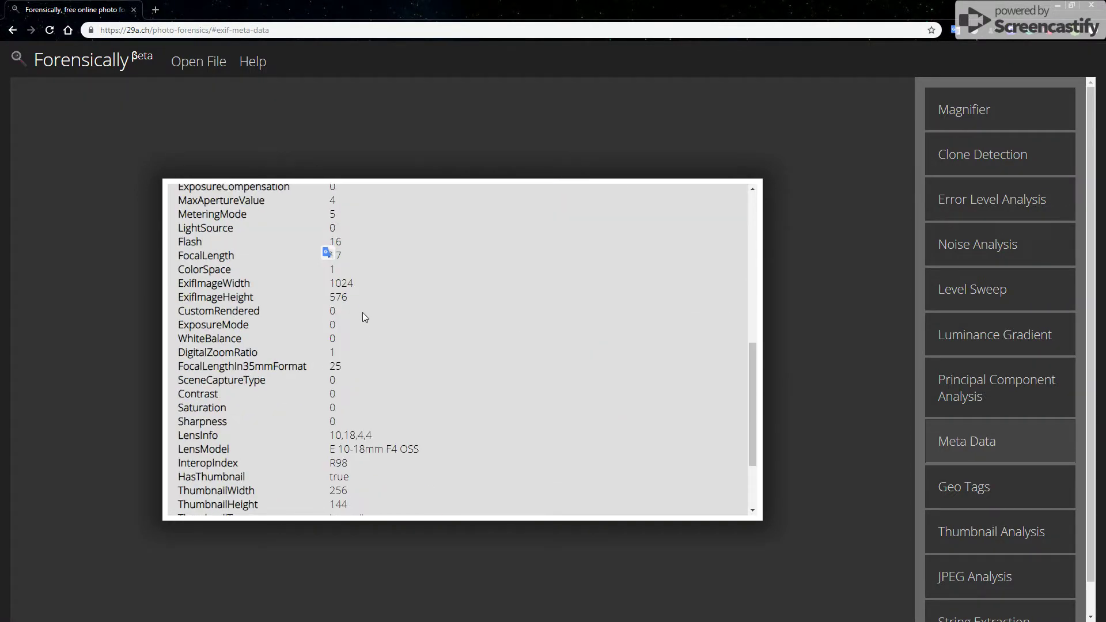
scroll(364, 317, "up", 1)
scroll(364, 316, "up", 2)
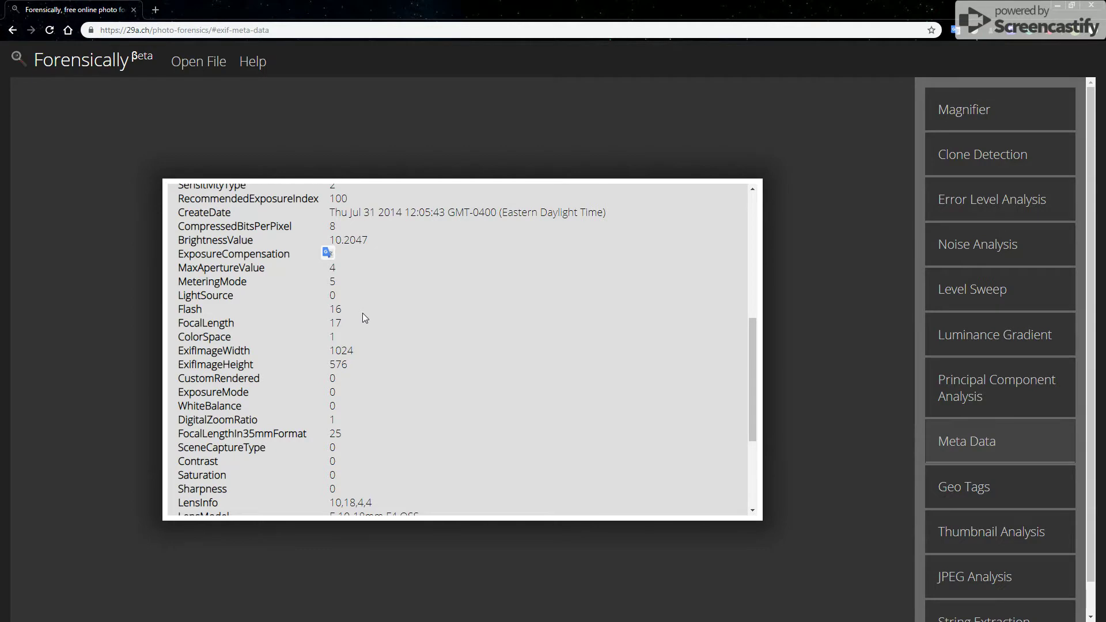
scroll(363, 317, "down", 3)
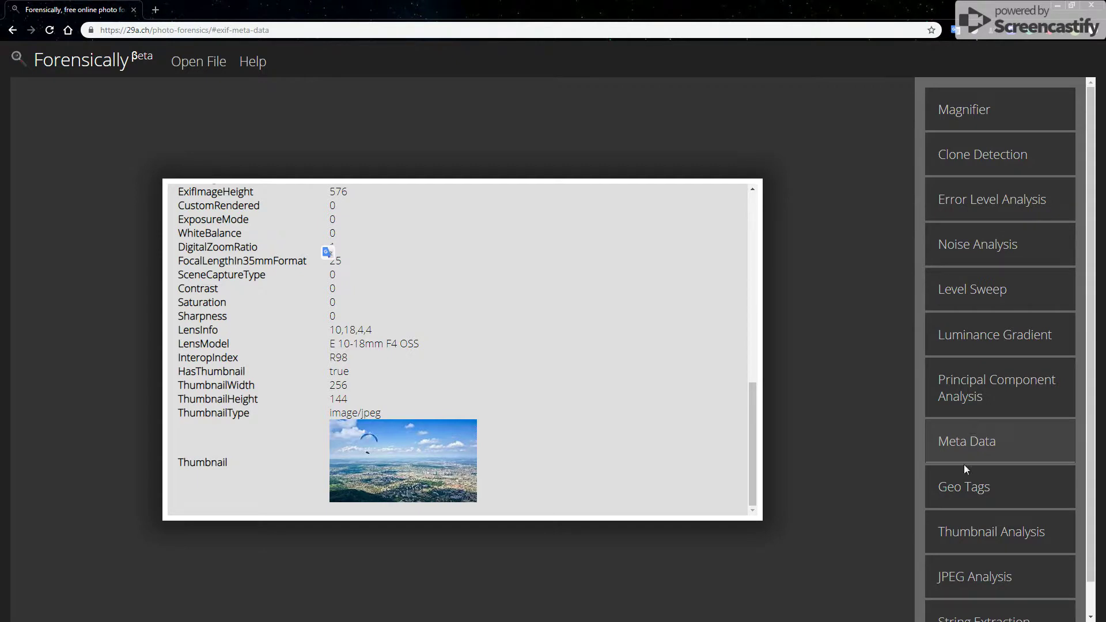
Run Thumbnail Analysis and compare the embedded thumbnail with the photo by lowering Opacity to 0.50 and on to 0.00.
left_click(979, 534)
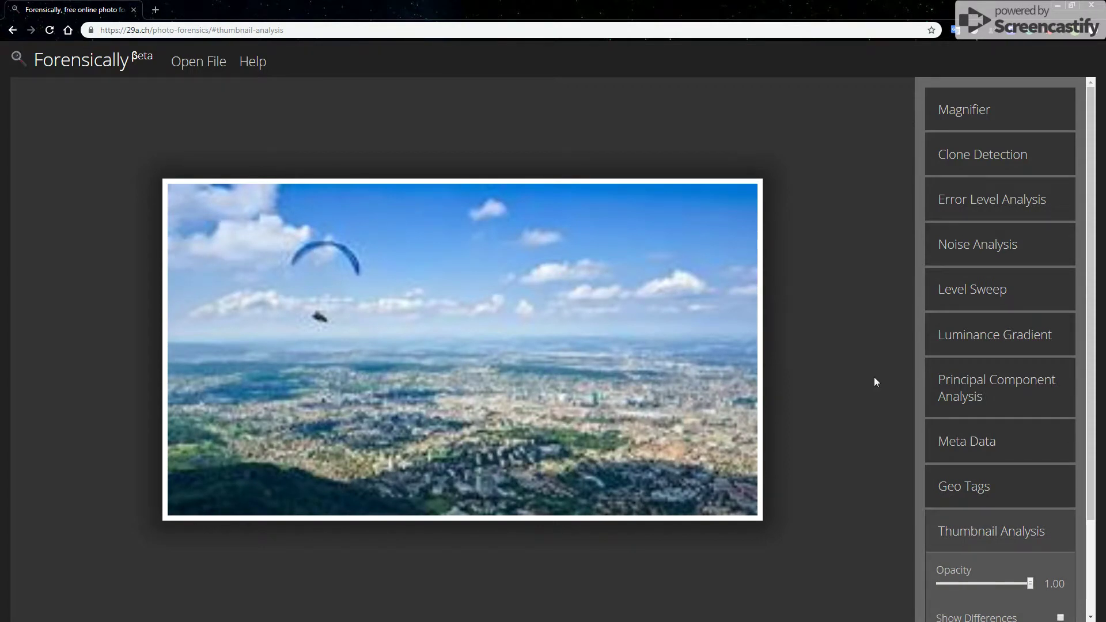
left_click_drag(1090, 349, 1090, 441)
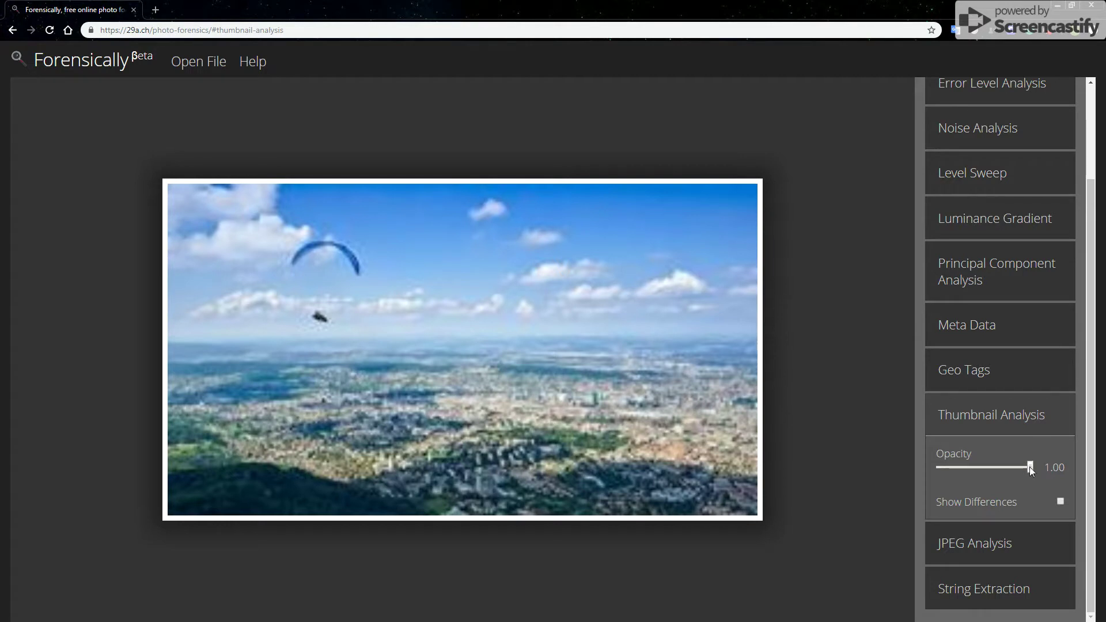
left_click_drag(1029, 466, 983, 468)
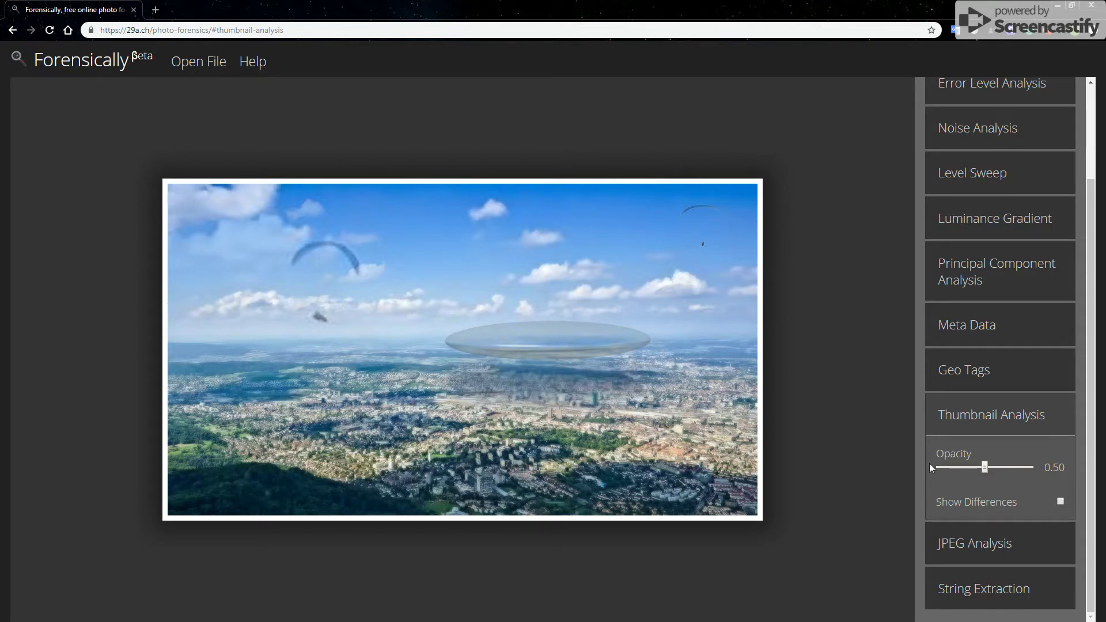
left_click_drag(986, 467, 941, 465)
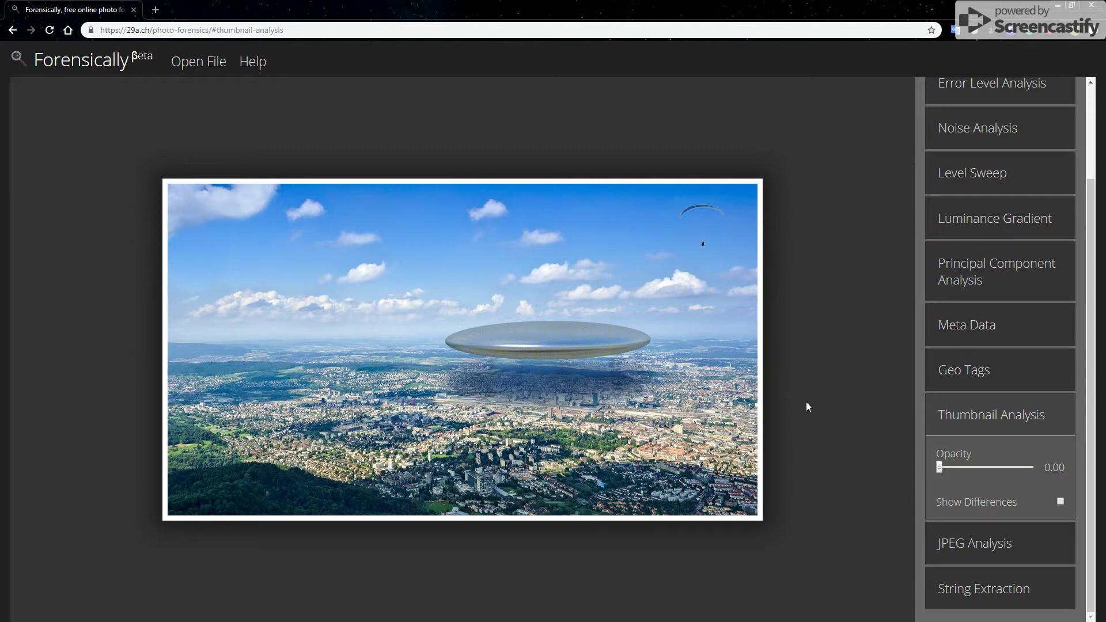
Turn on Show Differences in Thumbnail Analysis and raise Opacity through 0.39 to 1.00.
left_click(1059, 500)
left_click_drag(949, 468, 974, 467)
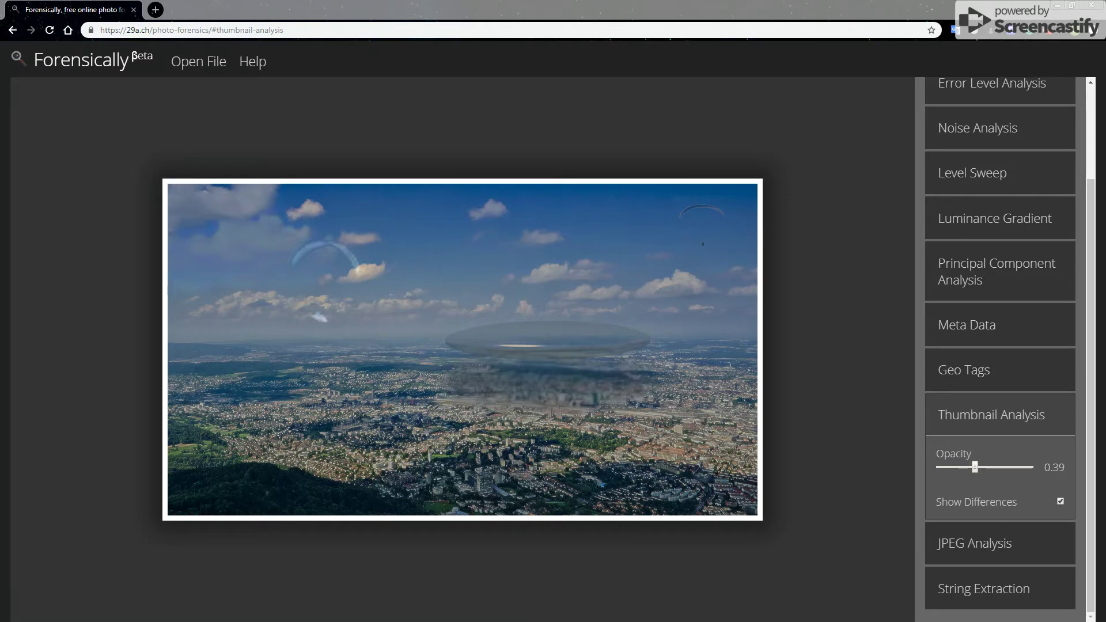
left_click_drag(975, 467, 1031, 467)
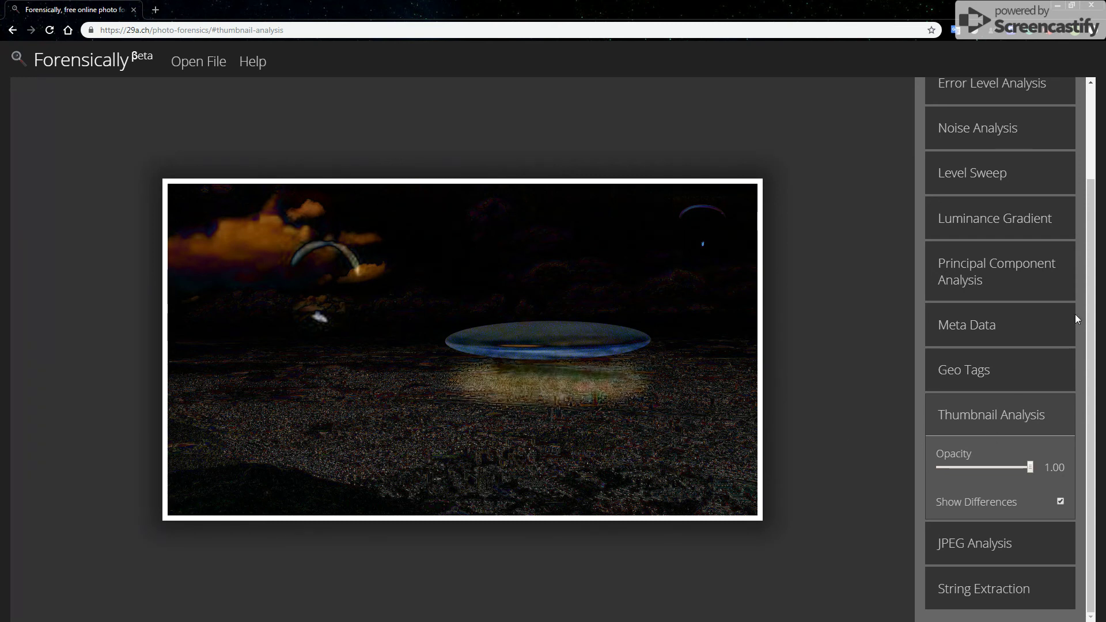
Switch from Thumbnail Analysis back to the Magnifier tool for the saucer photo.
left_click_drag(1089, 314, 1087, 167)
left_click(945, 109)
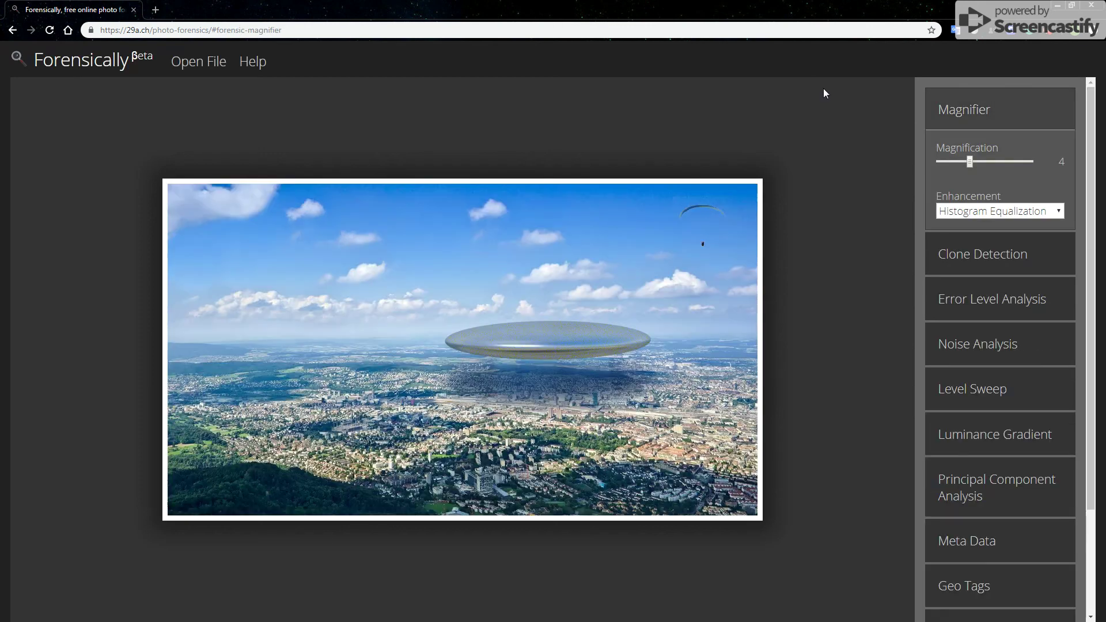